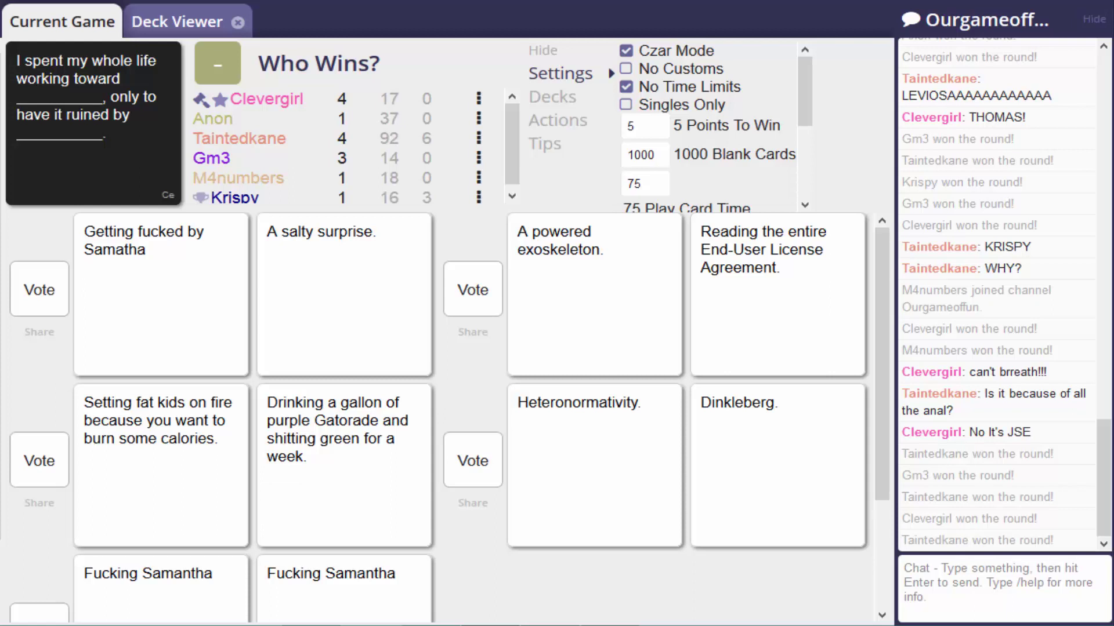
As Czar, vote for the 'Getting fucked by Samatha' / 'A salty surprise' pair, ending the game
{"action": "left_click", "coordinate": [39, 290]}
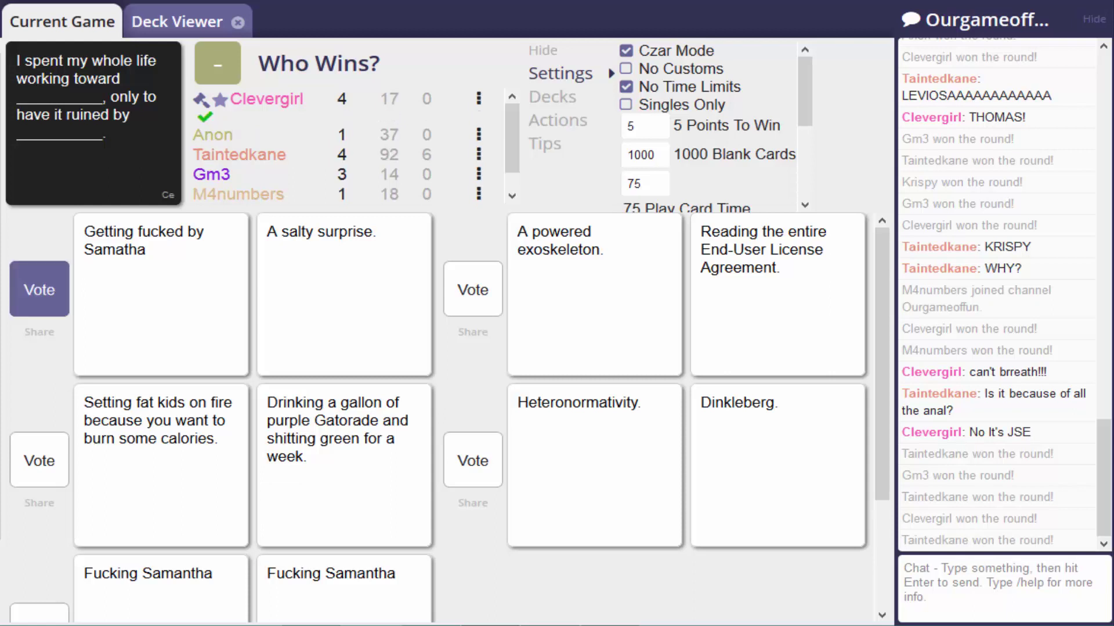